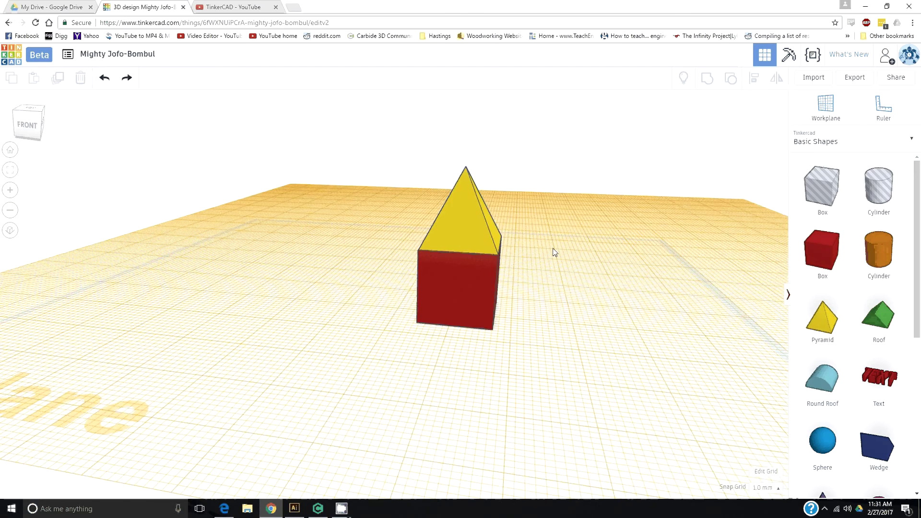
Try moving the yellow pyramid partly off the red box, and undo the move.
right_click_drag(553, 250, 526, 261)
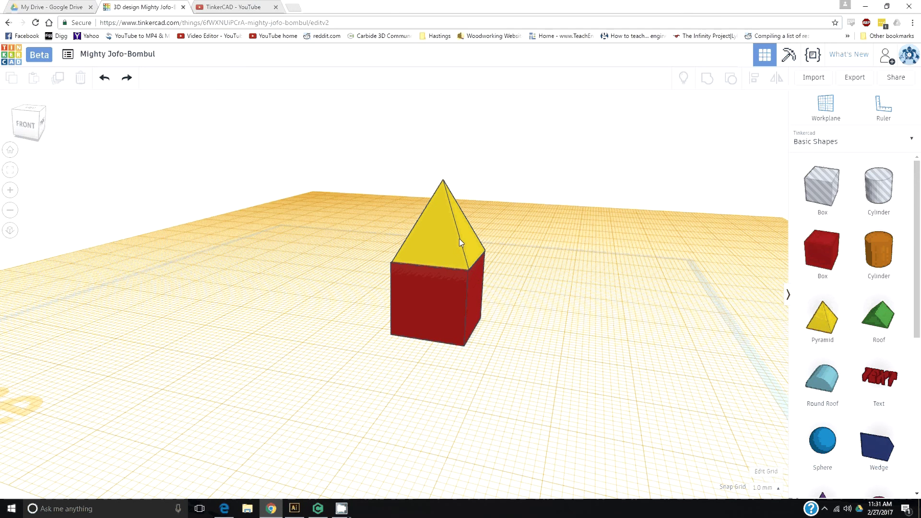
mouse_move(459, 238)
left_mouse_down()
mouse_move(476, 269)
mouse_move(473, 227)
left_mouse_up()
left_click(568, 297)
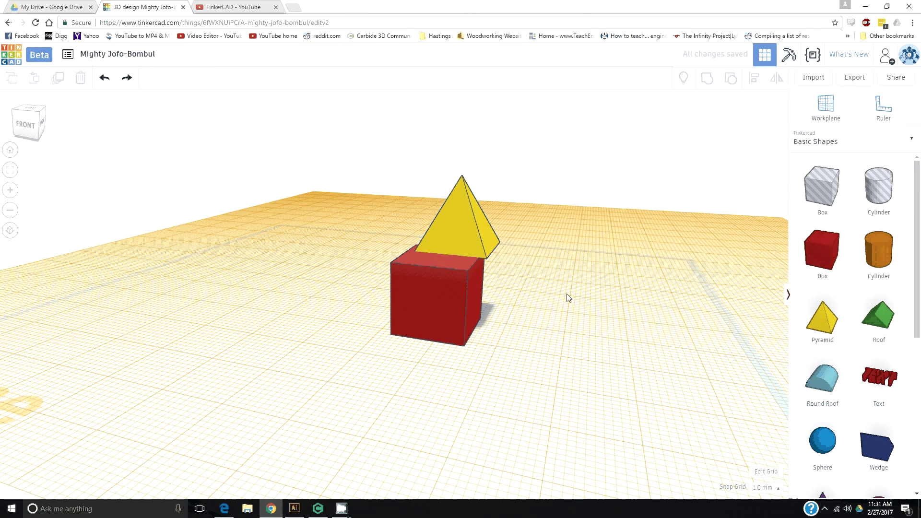
key("ctrl+z")
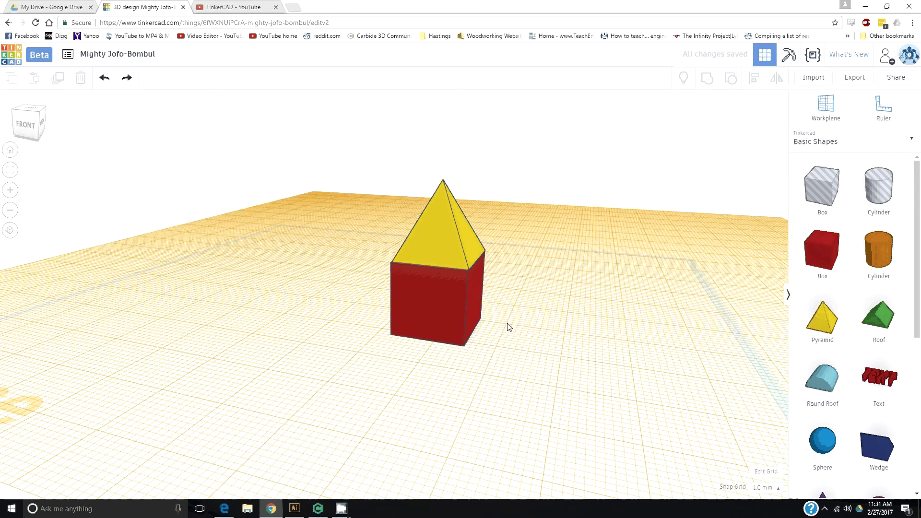
scroll(550, 274, "down", 3)
scroll(522, 306, "up", 3)
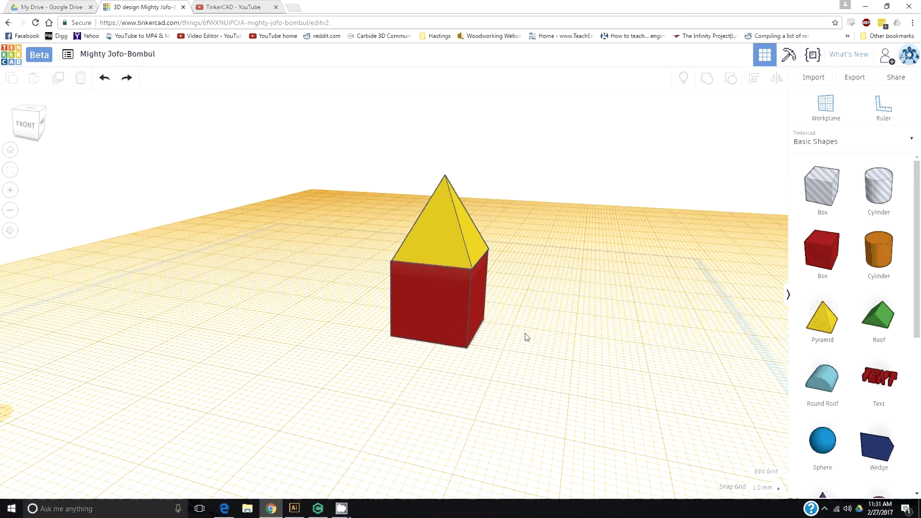
left_click_drag(563, 396, 442, 235)
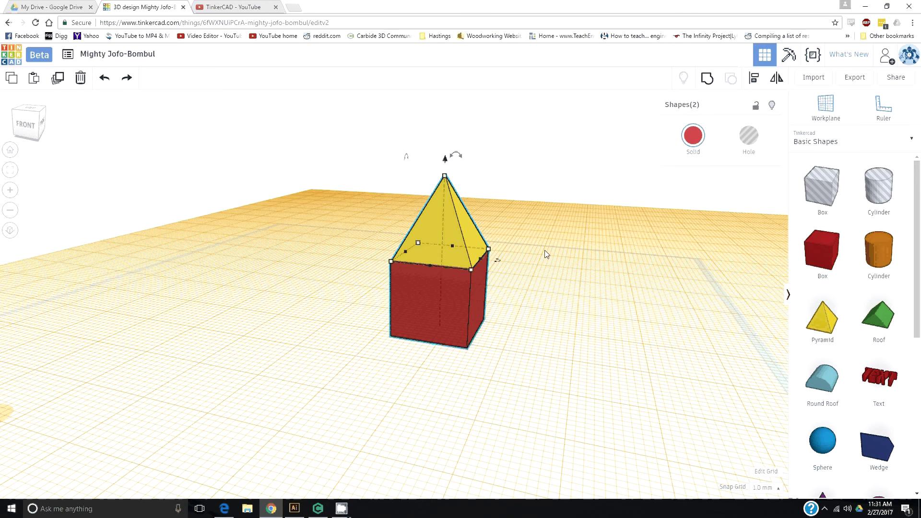
left_click(583, 337)
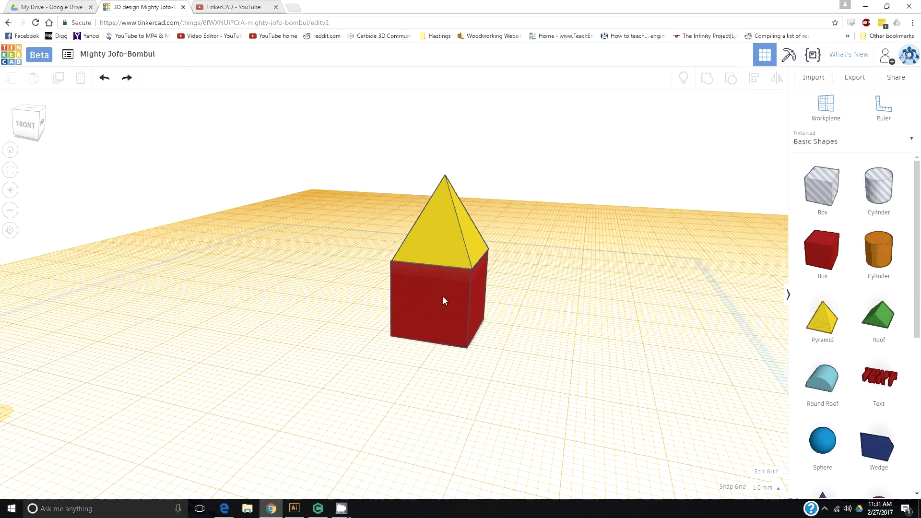
Group the red box and the yellow pyramid into a single shape.
left_click(456, 294)
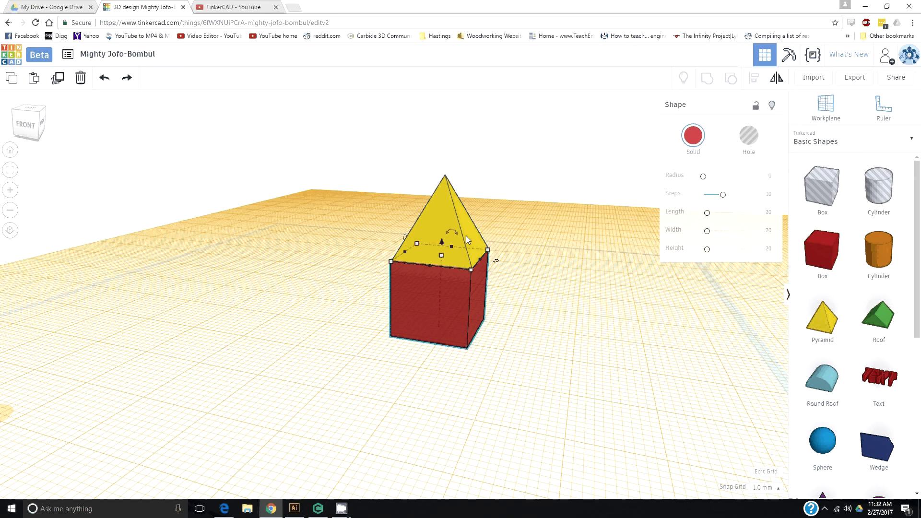
left_click(440, 212, "shift")
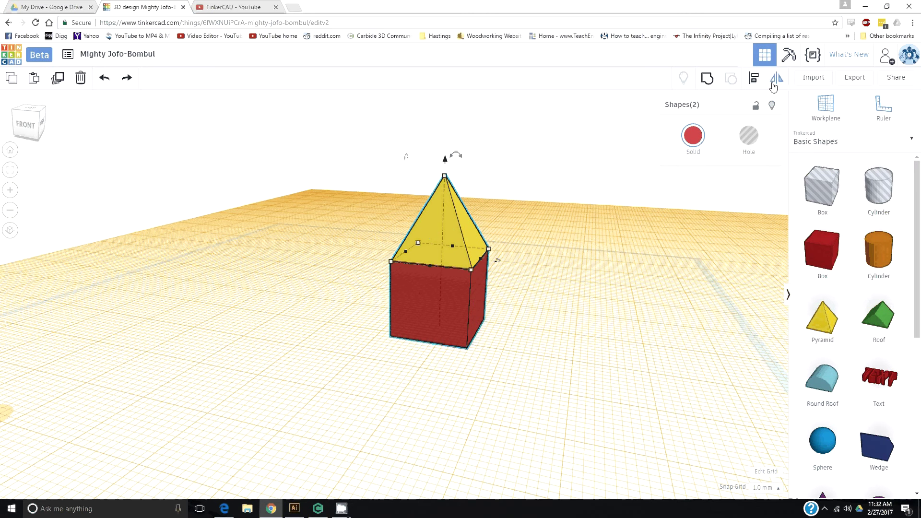
left_click(708, 80)
left_click(656, 304)
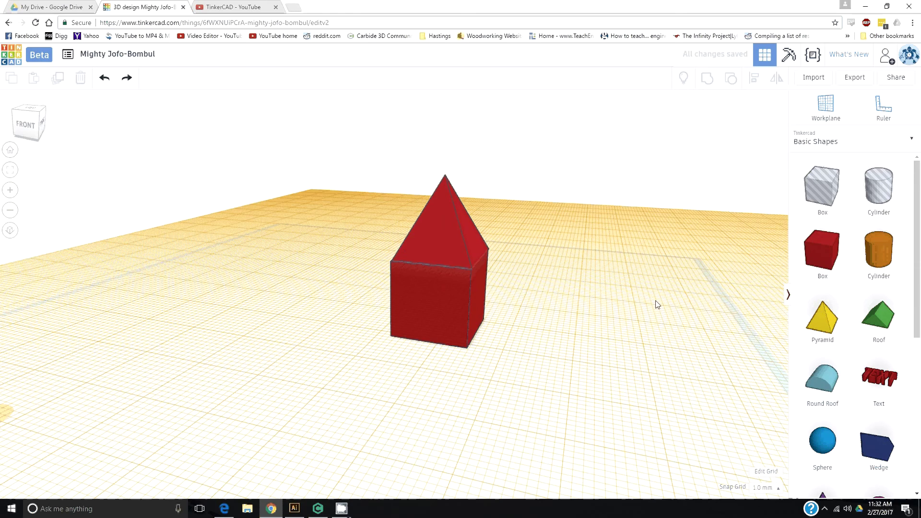
Move the grouped house a short distance across the workplane as one object.
right_click_drag(656, 304, 363, 337)
scroll(358, 312, "up", 2)
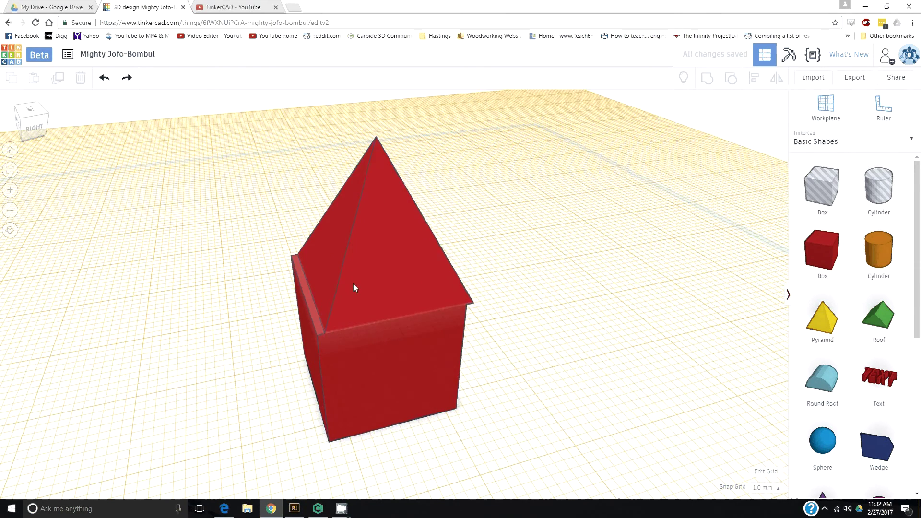
left_click_drag(353, 283, 456, 273)
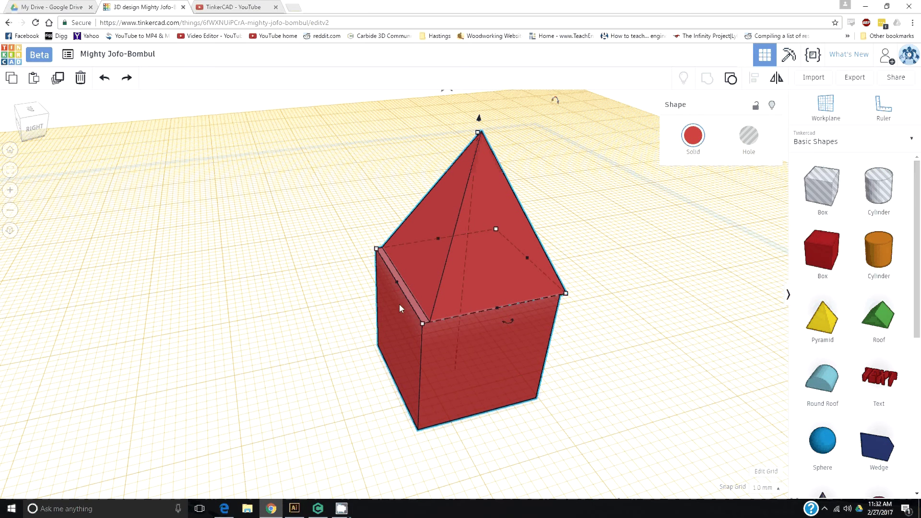
Ungroup the house and shift the pyramid 1 mm so its base sits flush with the box edges.
left_click(731, 79)
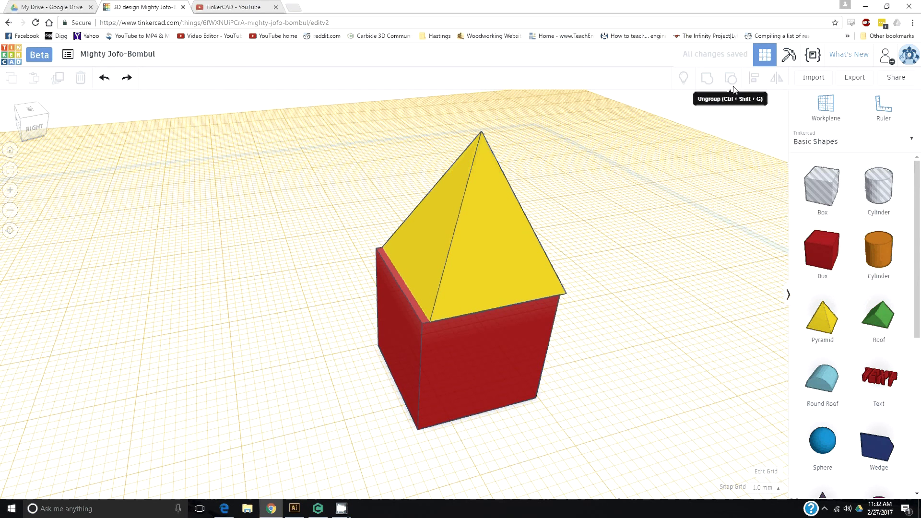
left_click(502, 243)
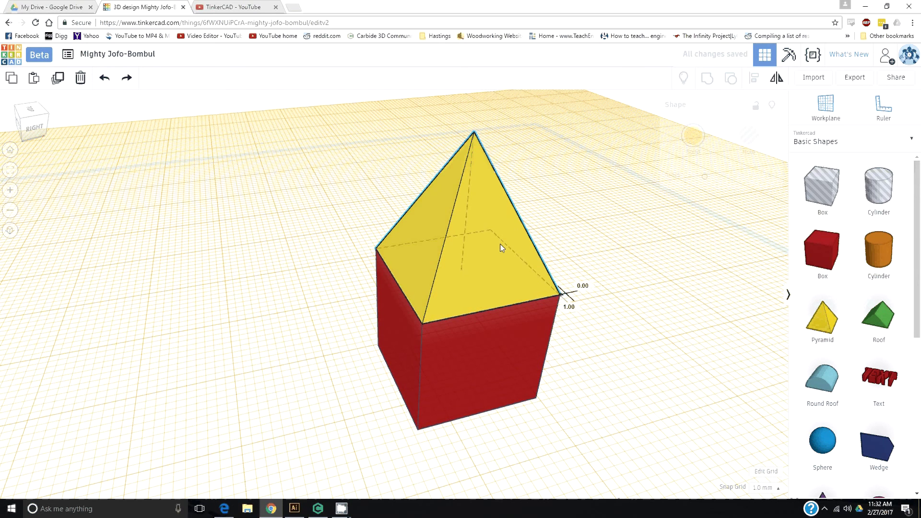
left_click(581, 326)
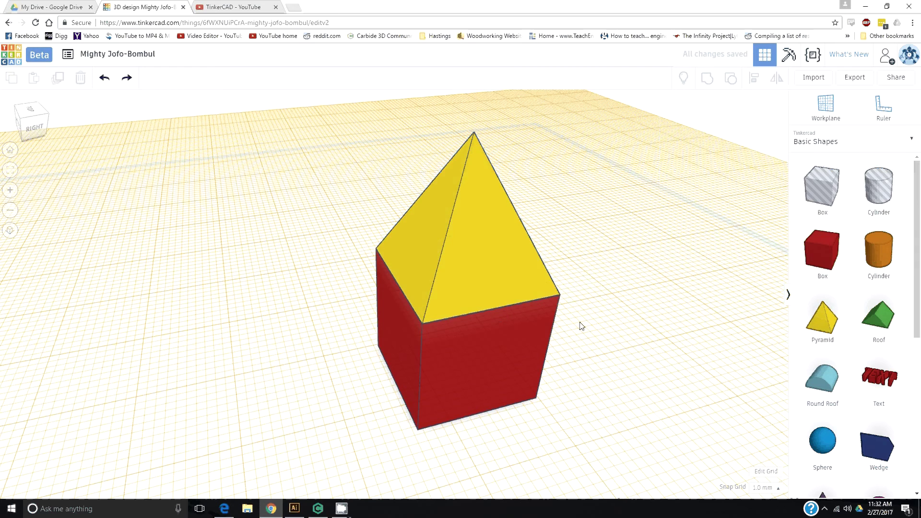
Regroup the realigned pyramid and box into one shape.
right_click_drag(582, 326, 629, 184)
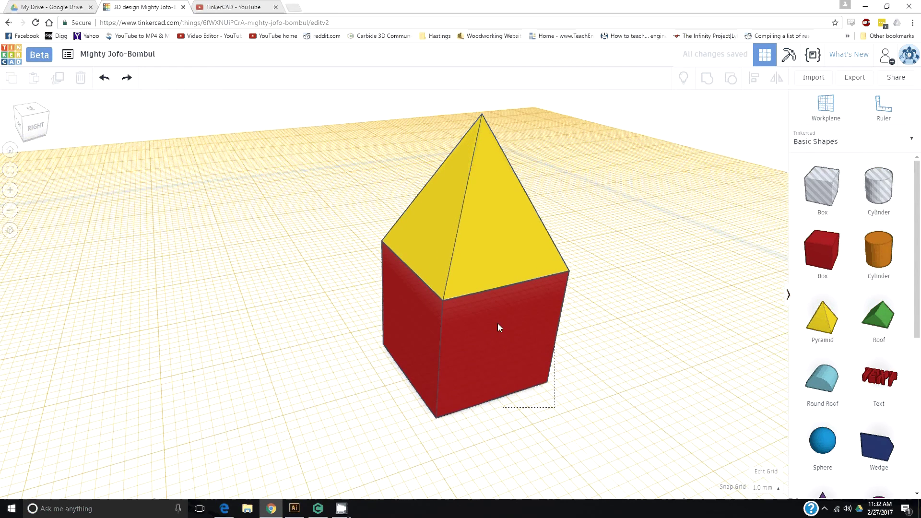
key("ctrl+a")
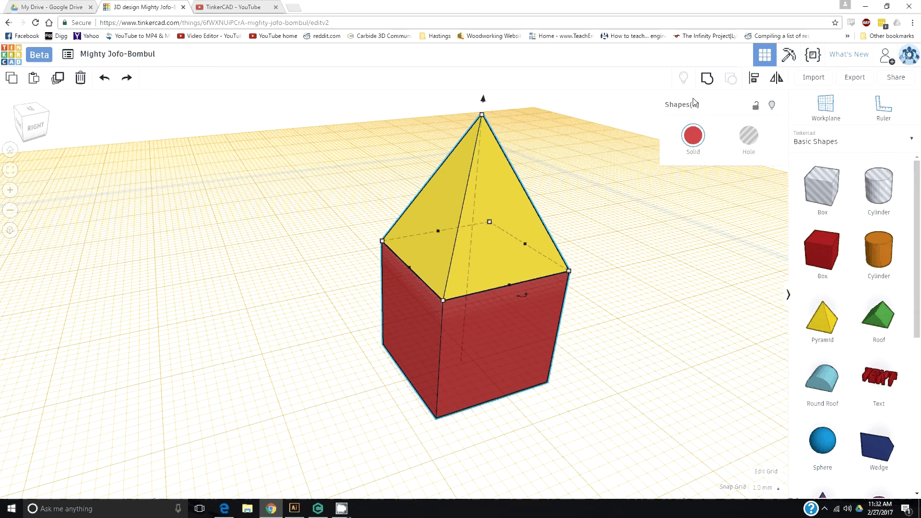
left_click(709, 81)
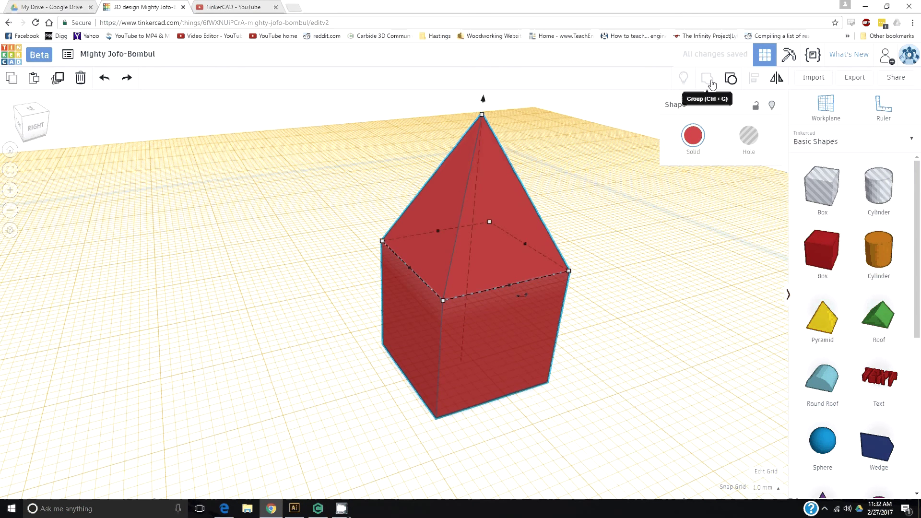
left_click(563, 235)
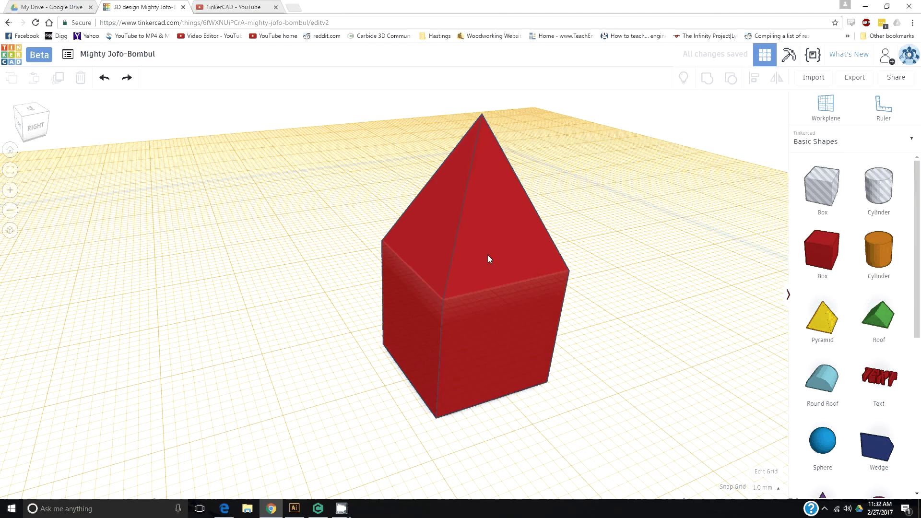
Turn on Multicolor for the grouped house so each part keeps its own colour.
left_click(488, 255)
left_click(693, 136)
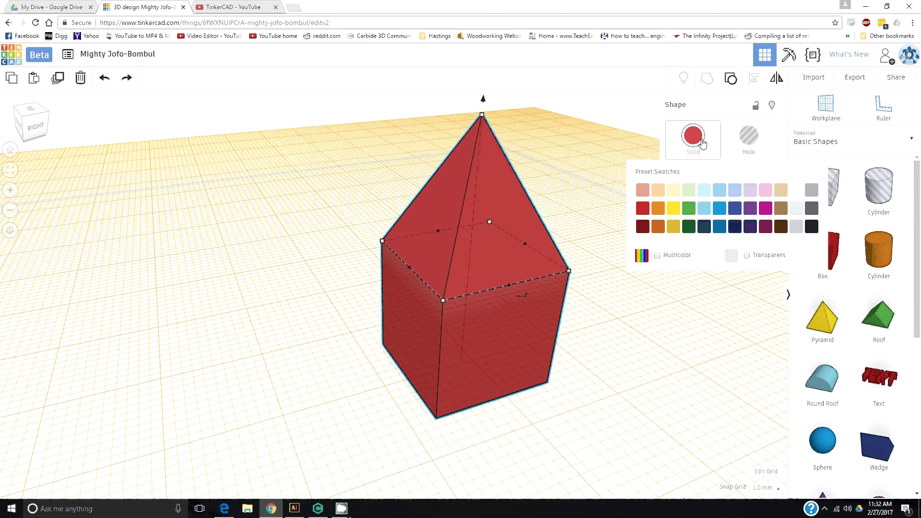
left_click(657, 256)
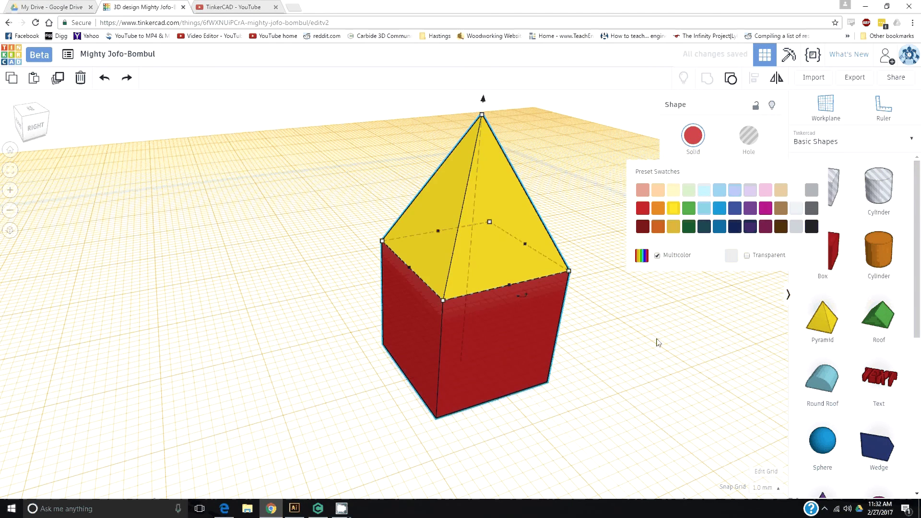
left_click(657, 342)
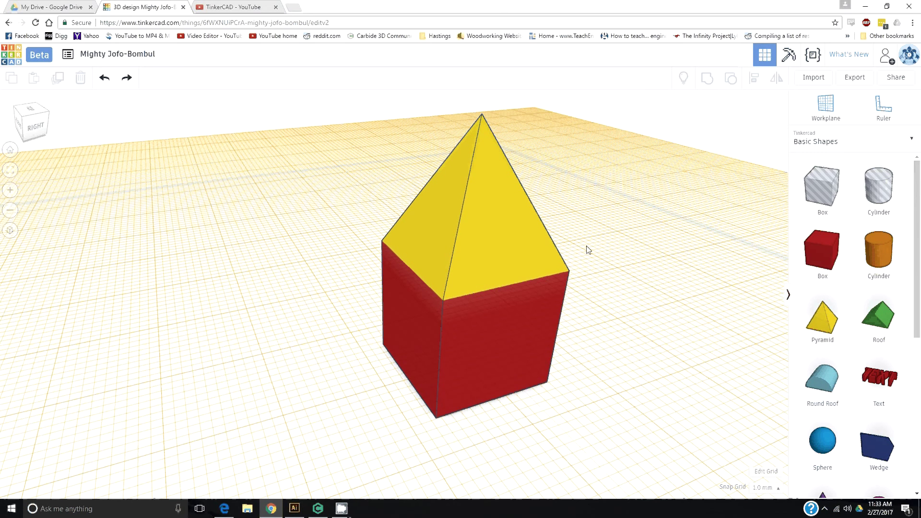
Place a new workplane on the right side face of the red box.
scroll(576, 254, "down", 2)
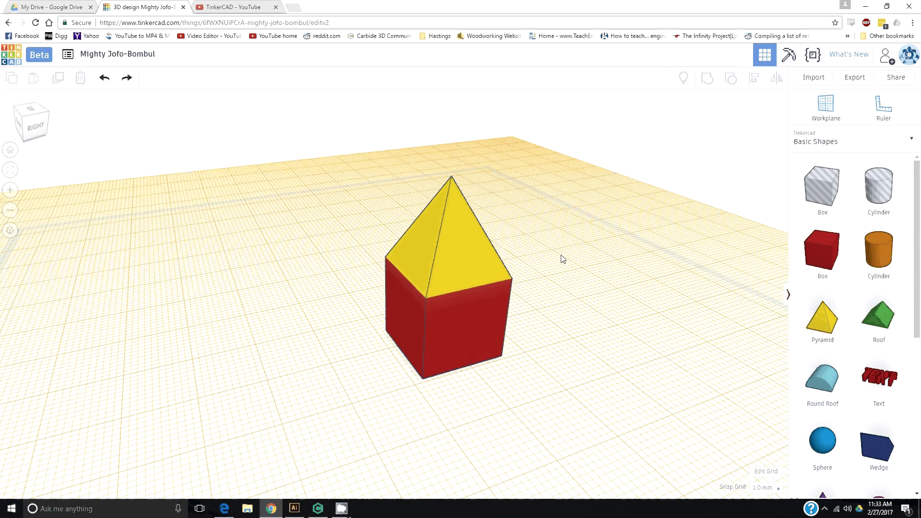
scroll(563, 259, "up", 2)
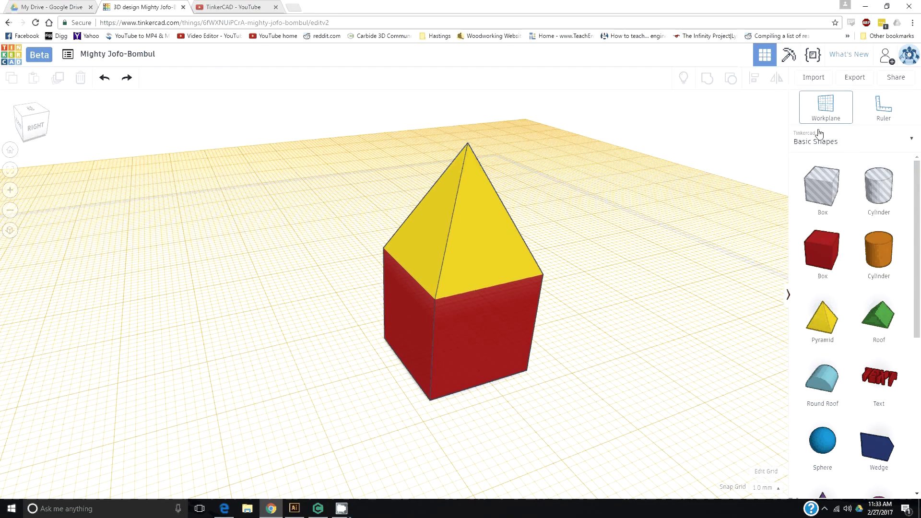
left_click(508, 323)
right_click_drag(576, 343, 547, 336)
scroll(546, 336, "up", 3)
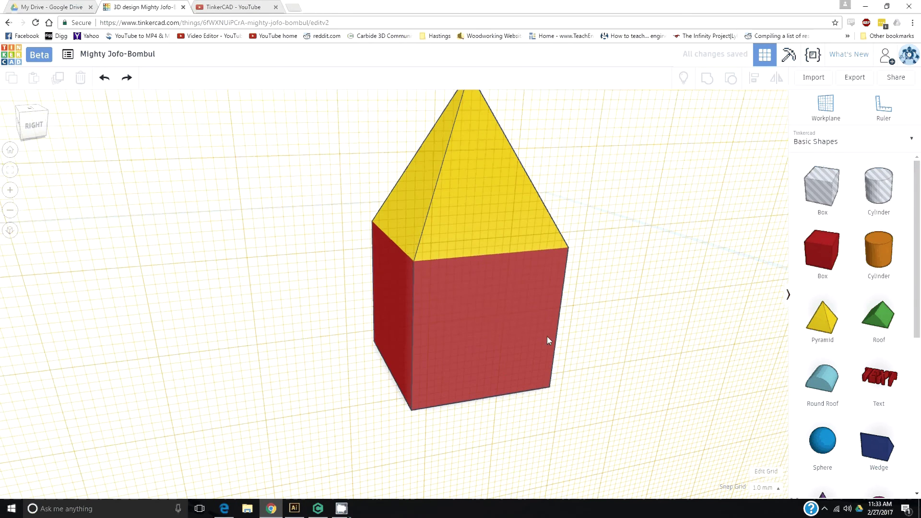
scroll(547, 335, "up", 1)
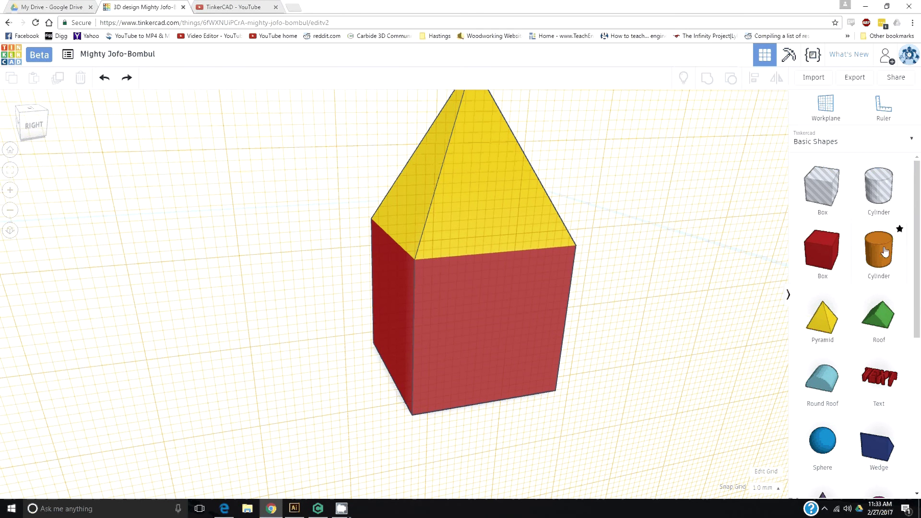
Add a solid cylinder to the box's right face, scale it down to about 13 mm long, and position it near the face's centre.
left_click_drag(885, 251, 497, 327)
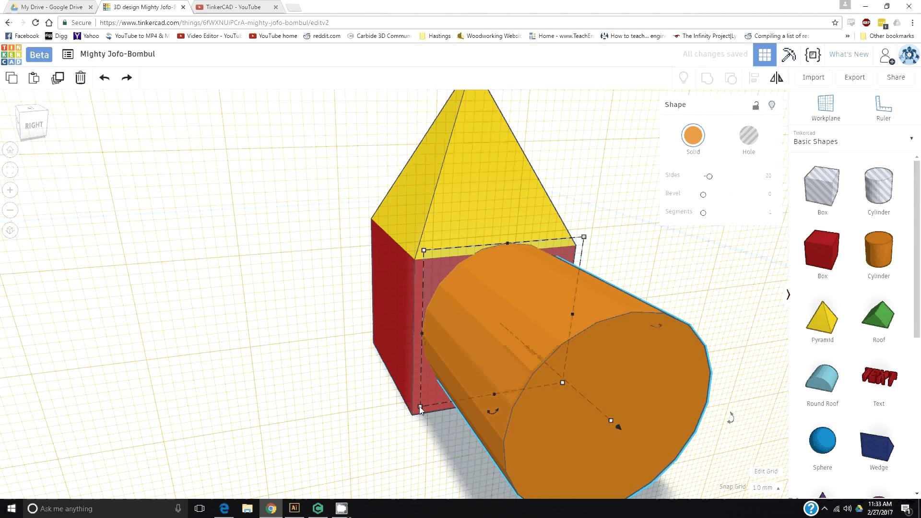
left_click_drag(420, 408, 485, 352)
left_click_drag(566, 335, 528, 360)
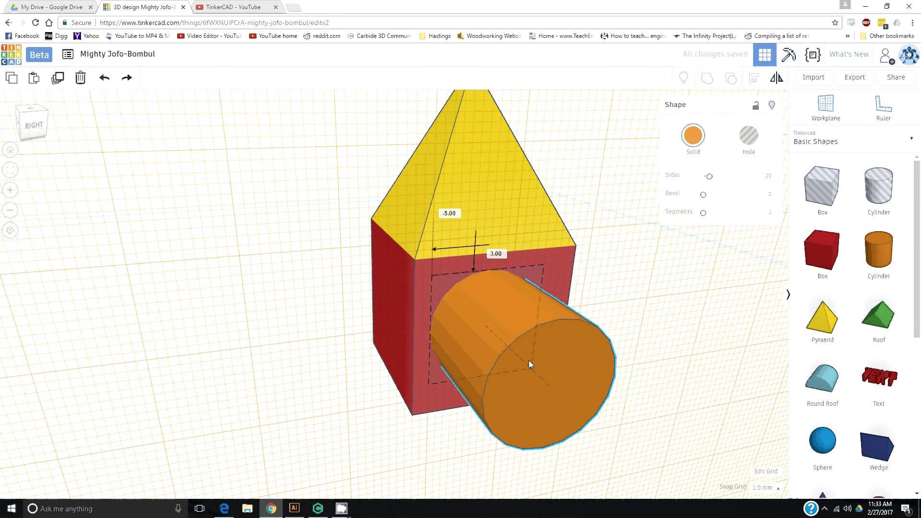
left_click_drag(428, 385, 433, 378)
right_click_drag(652, 355, 685, 351)
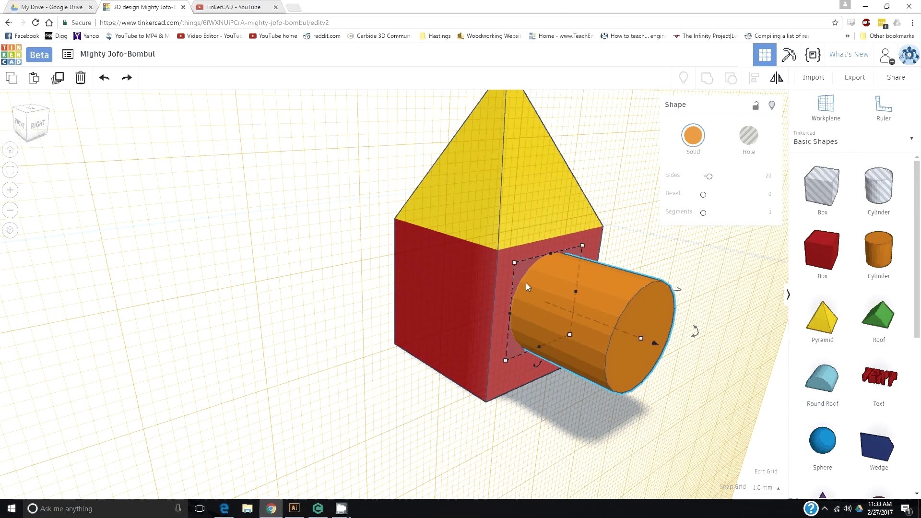
Lengthen the cylinder and push it into the box until only a short end protrudes from the face.
right_click_drag(504, 234, 641, 274)
mouse_move(674, 288)
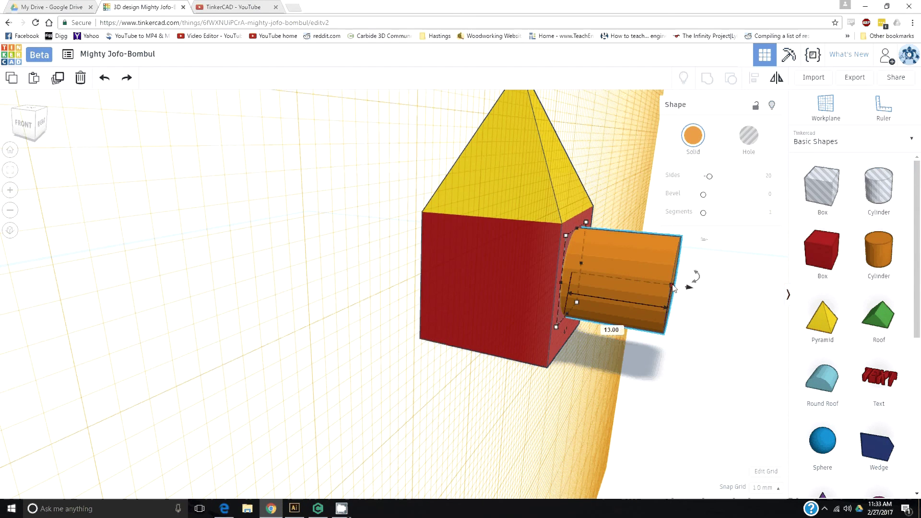
left_click_drag(673, 287, 765, 299)
middle_click_drag(712, 310, 653, 318)
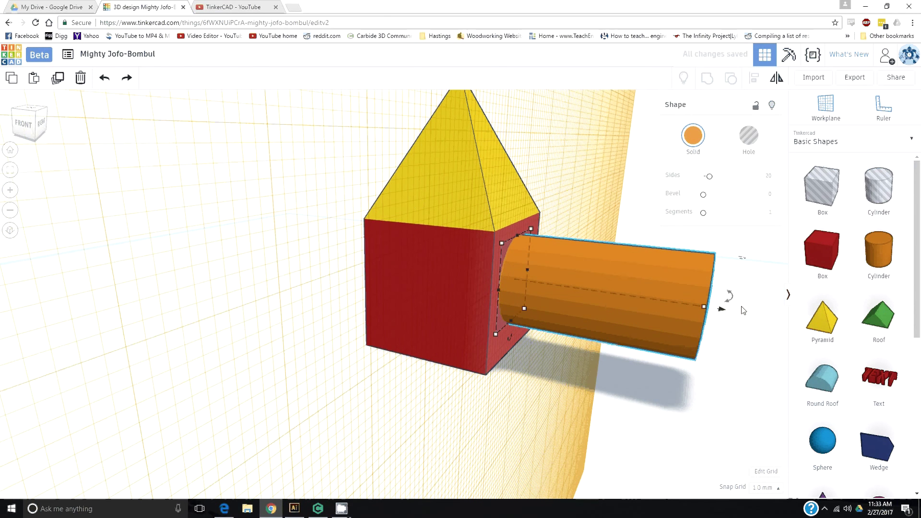
left_click_drag(721, 309, 575, 288)
right_click_drag(575, 287, 526, 313)
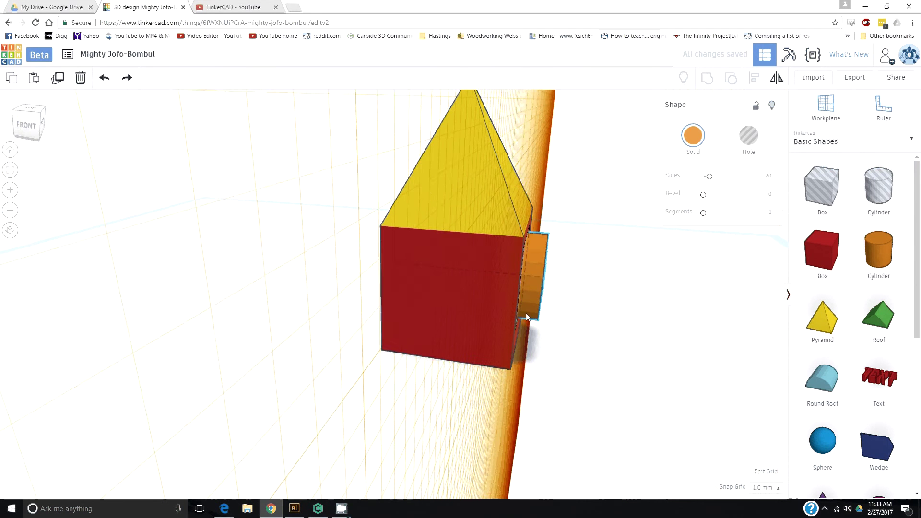
Convert the orange cylinder from a solid into a hole.
left_click(526, 312)
left_click(749, 137)
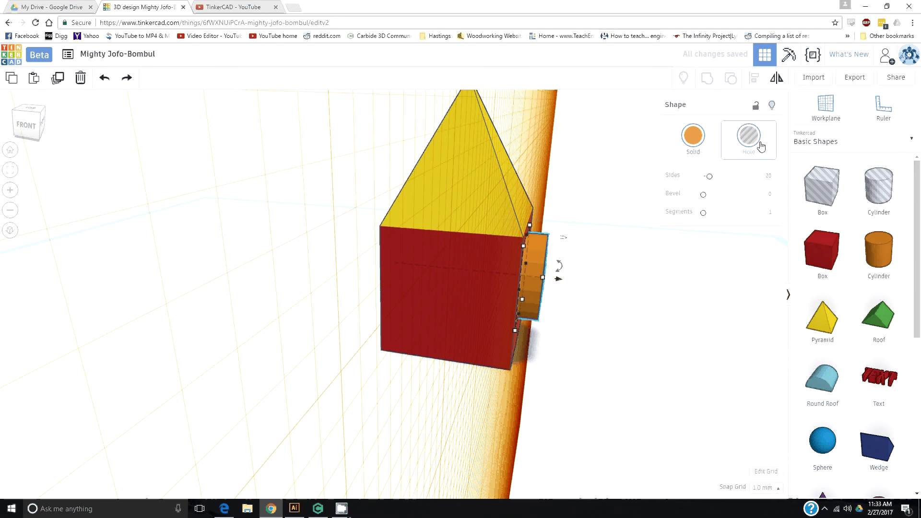
left_click(696, 337)
right_click_drag(695, 337, 550, 324)
left_click_drag(558, 379, 401, 185)
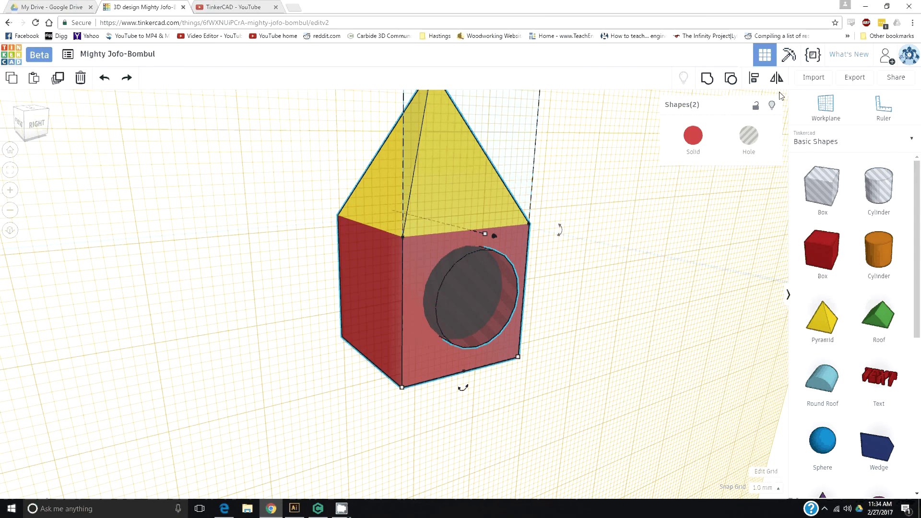
left_click(516, 422)
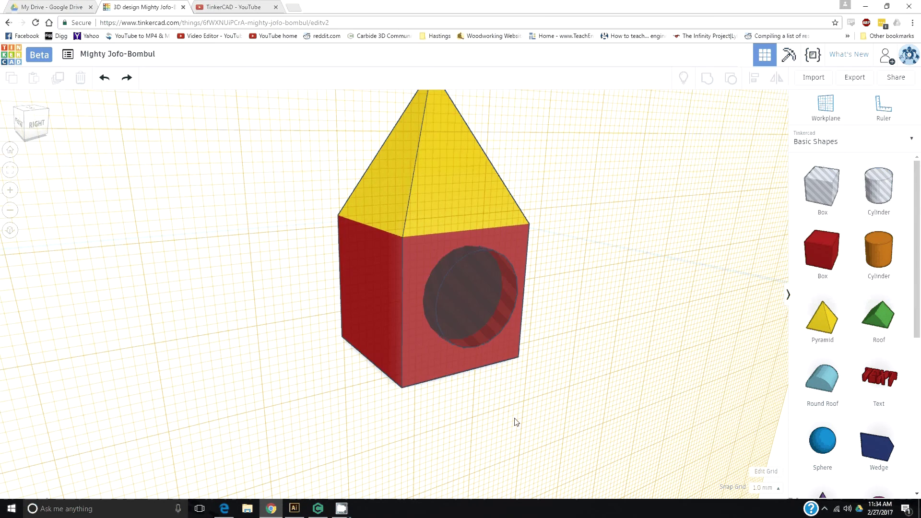
left_click(455, 320)
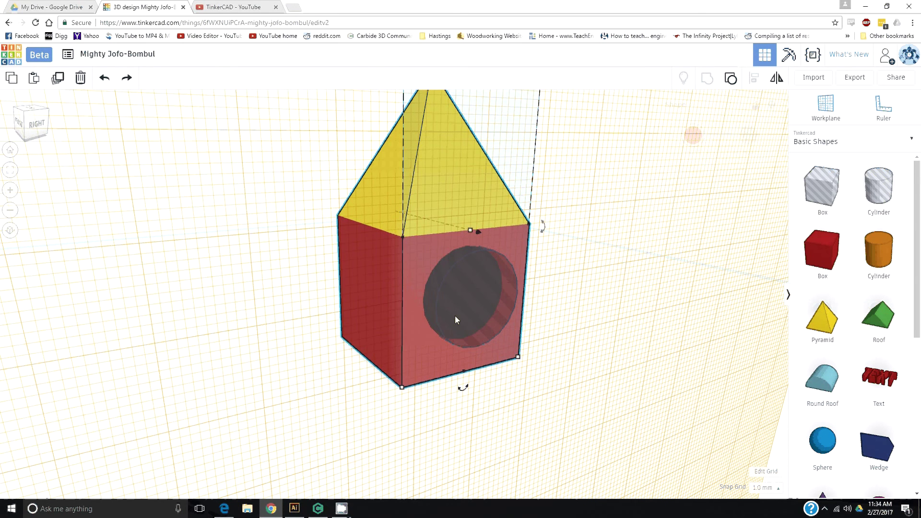
left_click(456, 319)
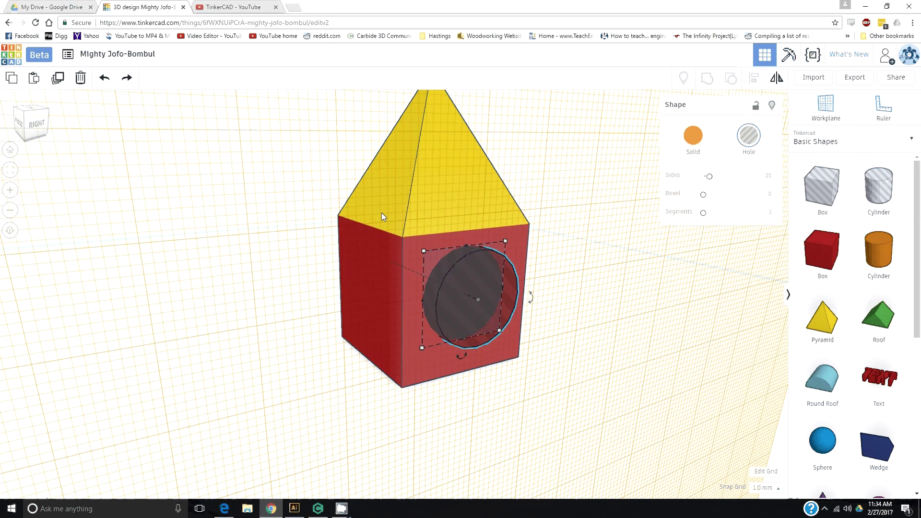
left_click(607, 197)
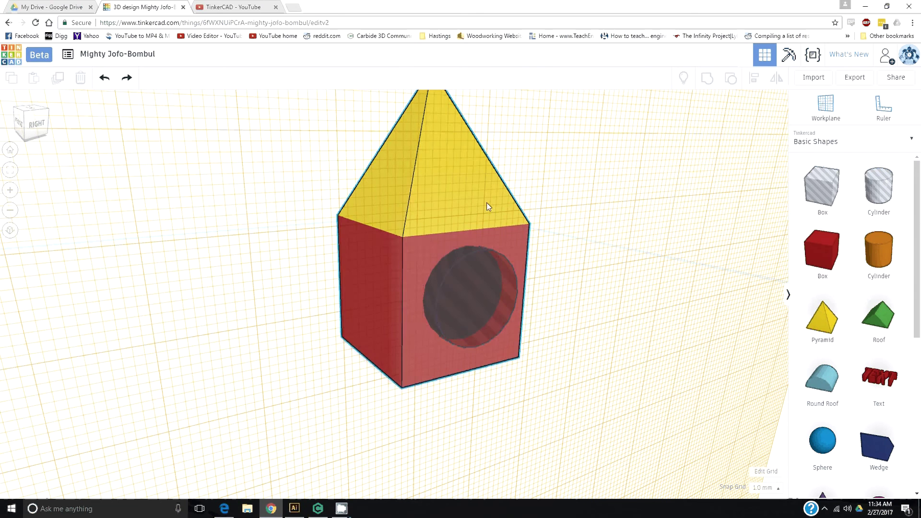
Group the cylinder hole with the box-and-pyramid house to cut a round opening through the red box.
left_click(437, 283)
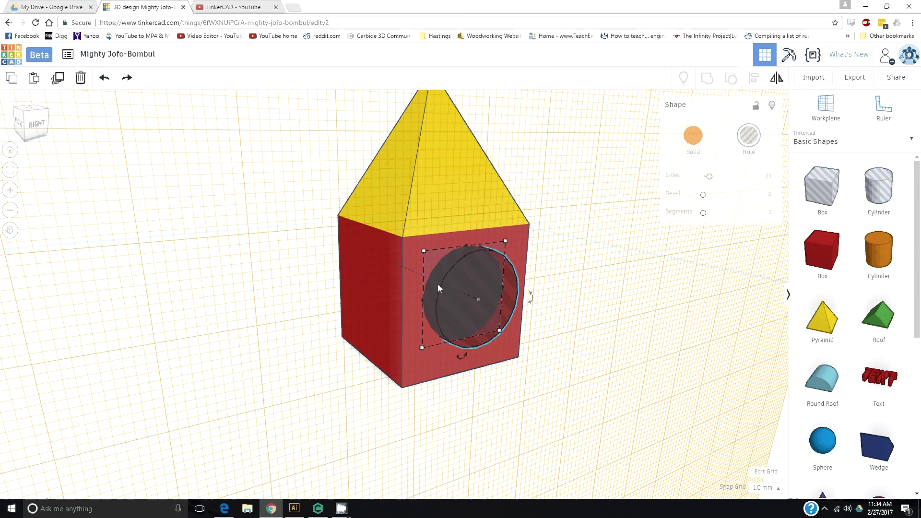
left_click(383, 228, "shift")
left_click(391, 190, "shift")
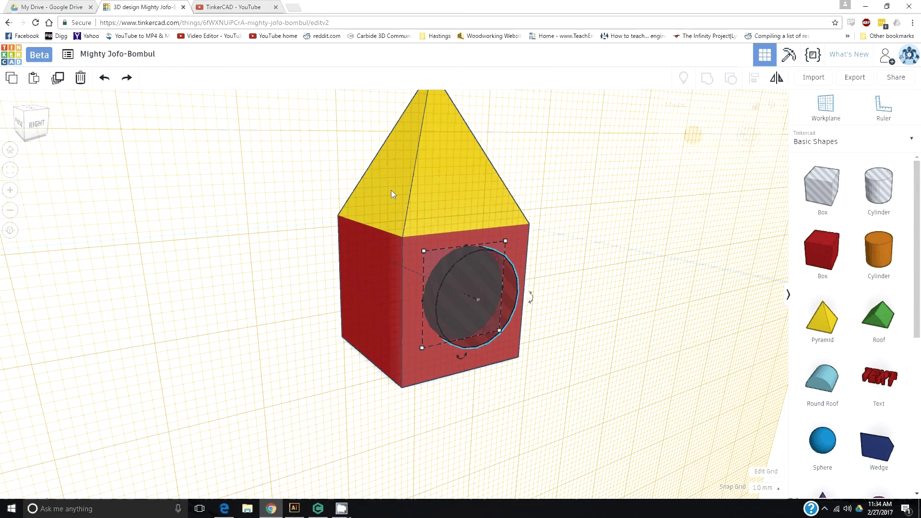
left_click(391, 190, "shift")
key("ctrl+g")
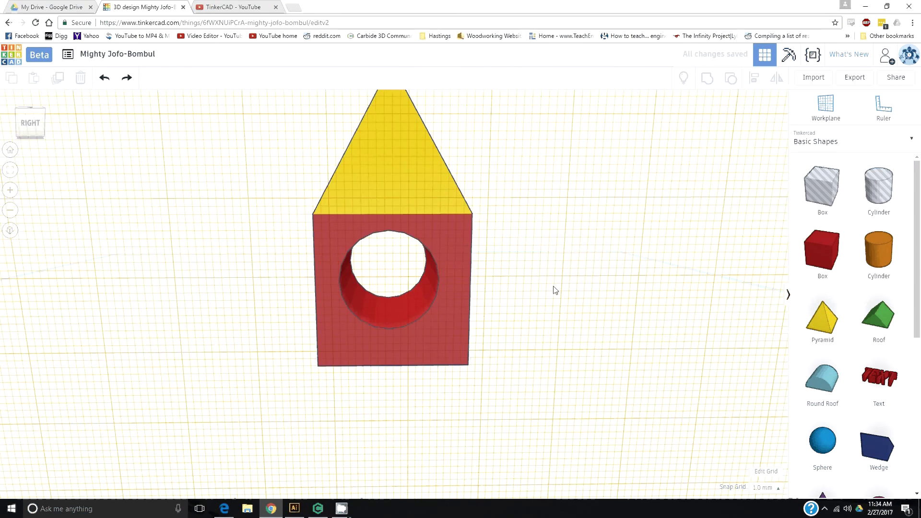
right_click_drag(555, 290, 638, 327)
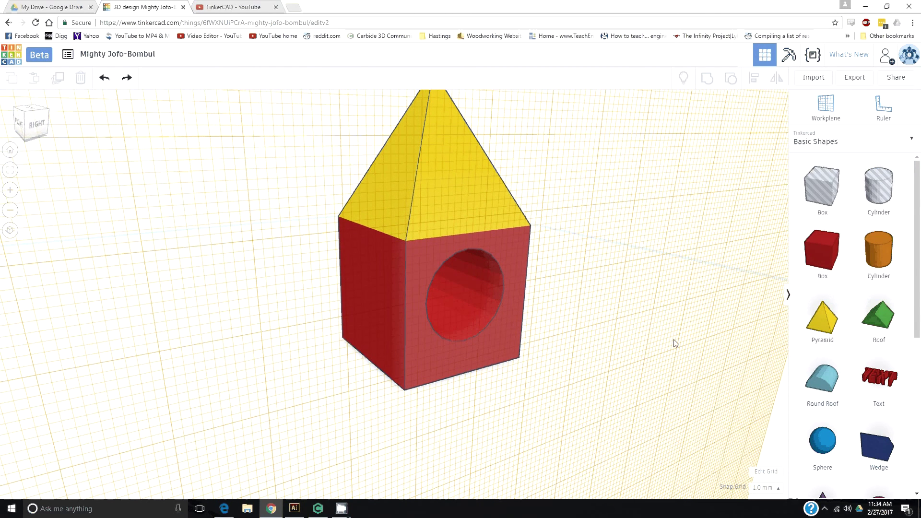
Ungroup the cut house and make the cylinder hole slightly wider across the box's right face.
left_click_drag(607, 393, 445, 250)
left_click(730, 79)
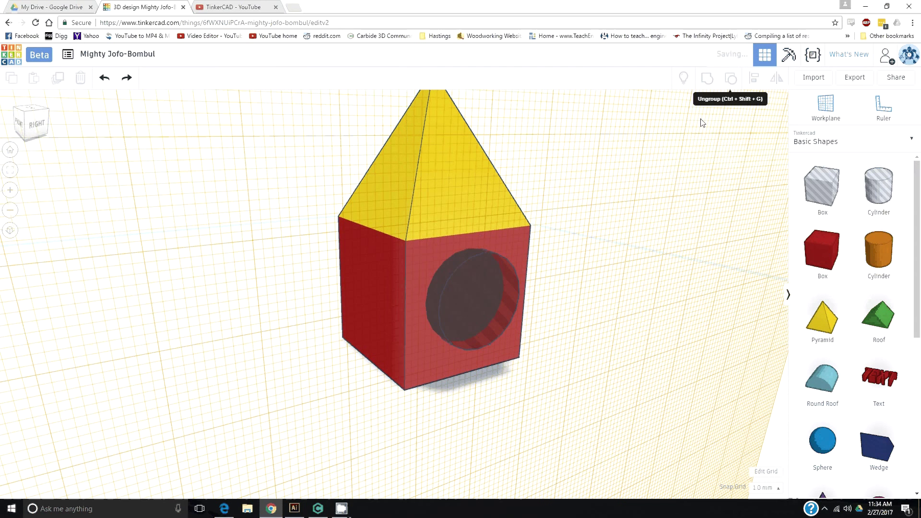
left_click(472, 288)
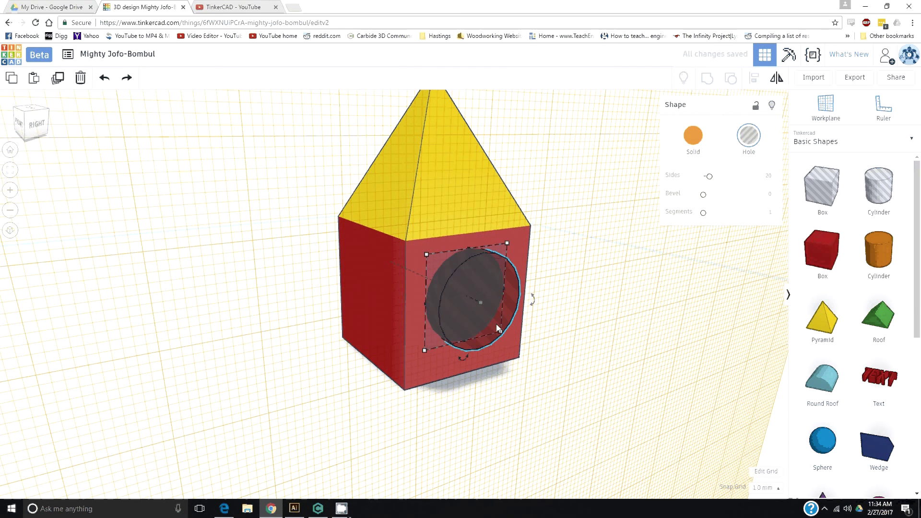
mouse_move(501, 333)
left_click(462, 392)
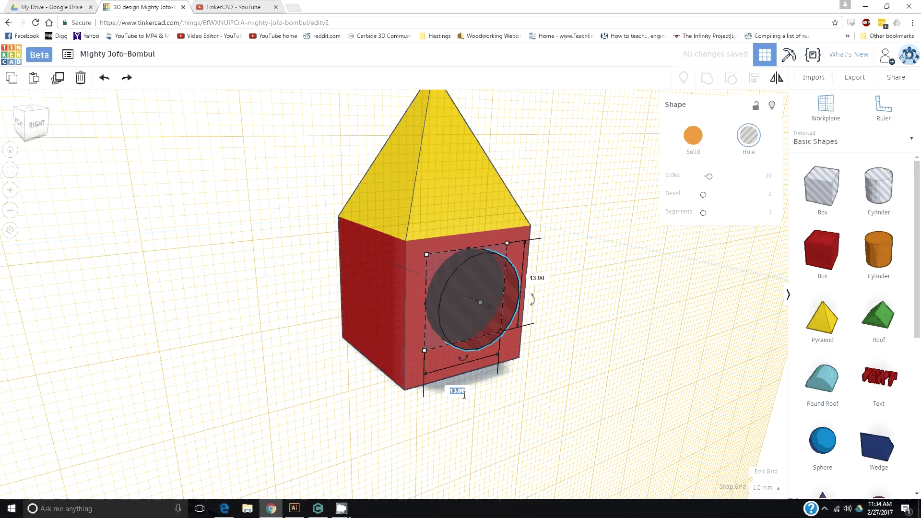
key("BackSpace")
left_click(596, 355)
Group the house and the widened cylinder hole again, and inspect the resulting opening from the side.
left_click_drag(596, 351, 365, 193)
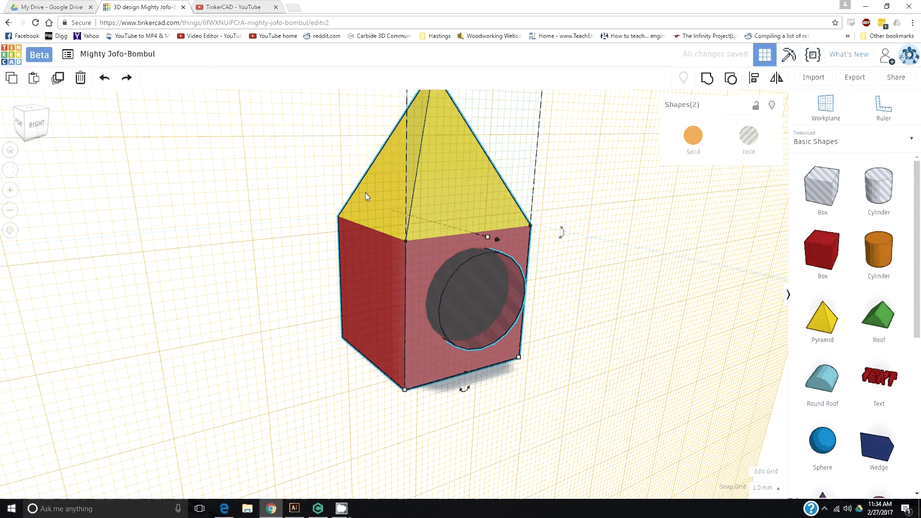
left_click(707, 79)
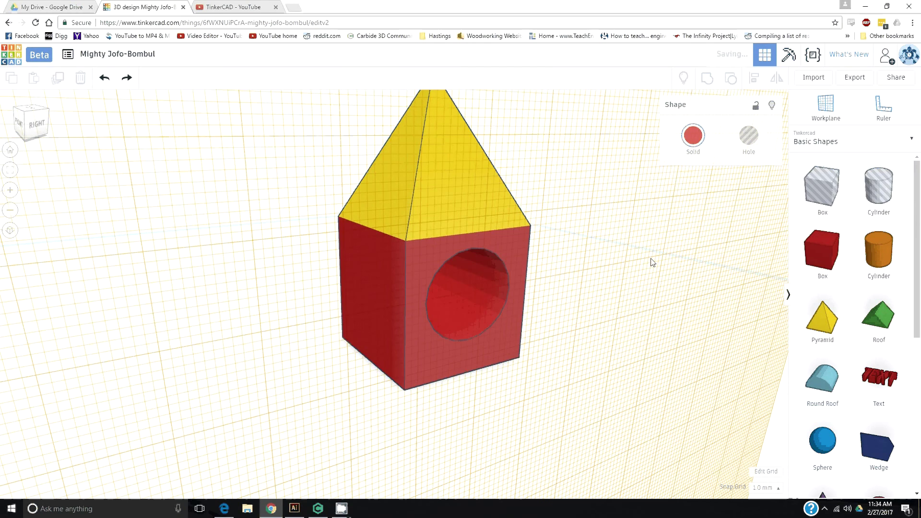
right_click_drag(652, 261, 560, 253)
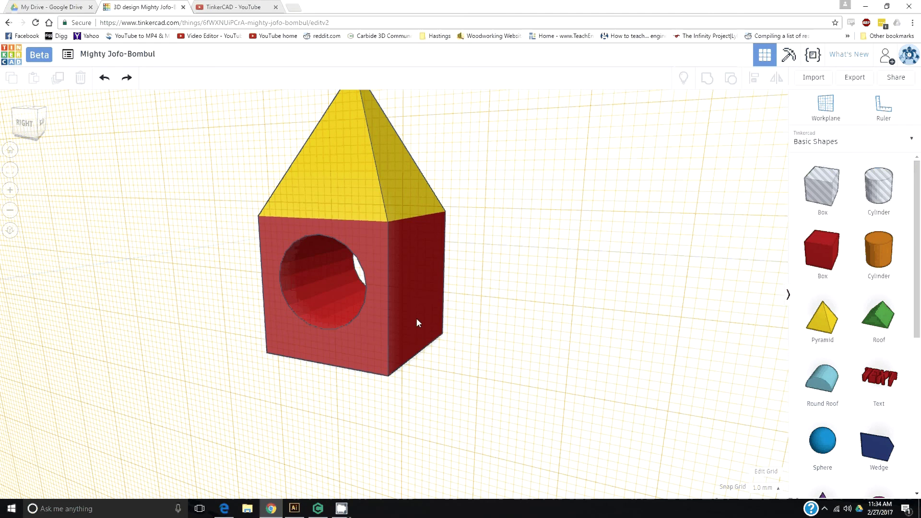
scroll(417, 323, "down", 2)
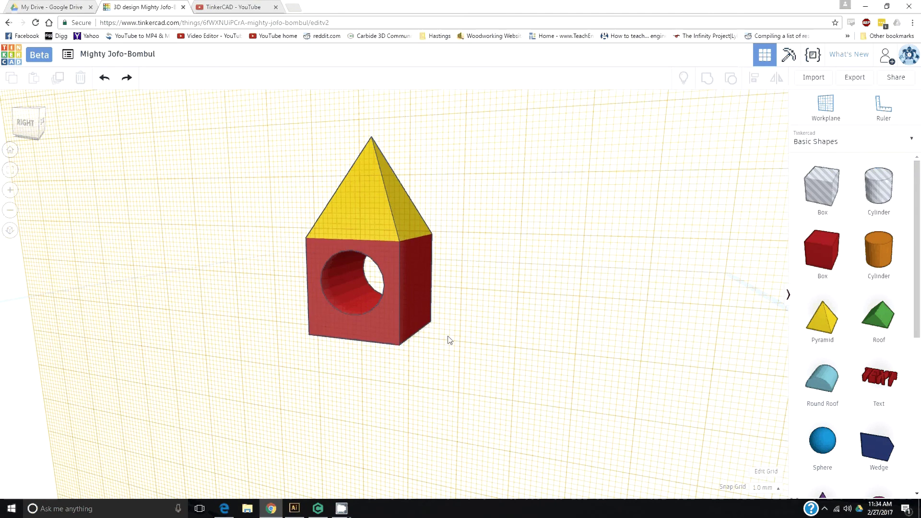
right_click_drag(449, 340, 388, 472)
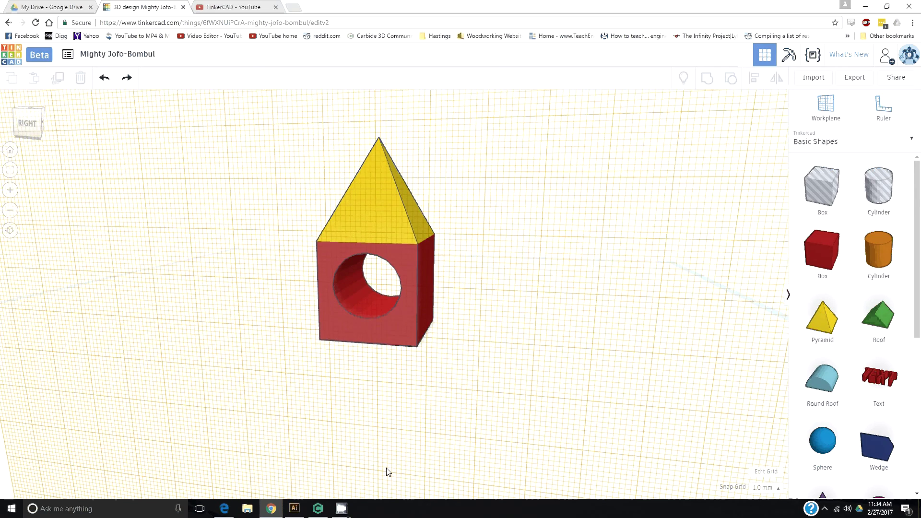